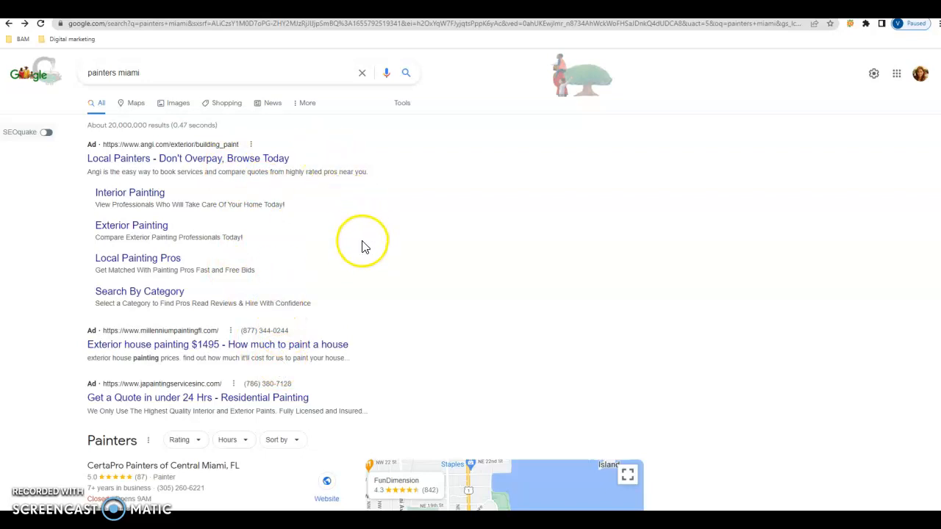
- Examine the ads, map listings and organic results of the "painters miami" search
{"action": "scroll", "coordinate": [366, 254], "scroll_direction": "down", "scroll_amount": 3}
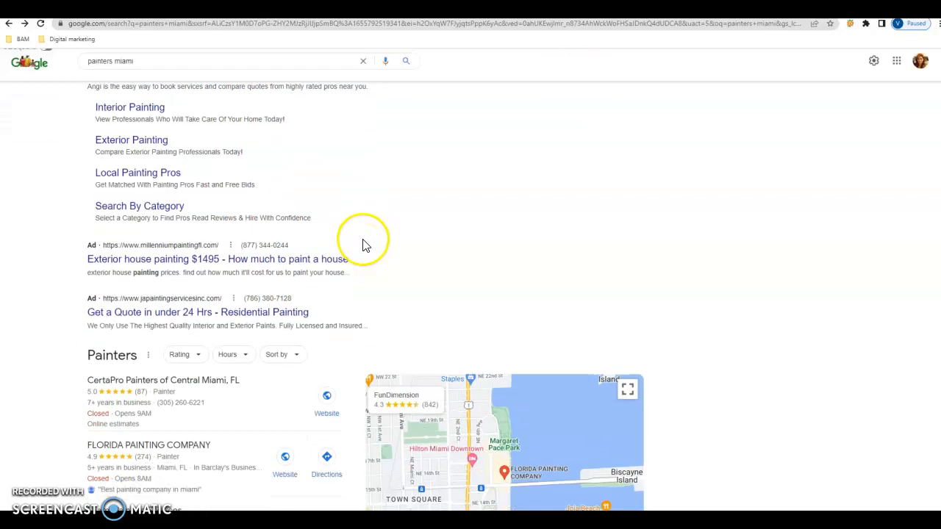
{"action": "scroll", "coordinate": [361, 250], "scroll_direction": "down", "scroll_amount": 2}
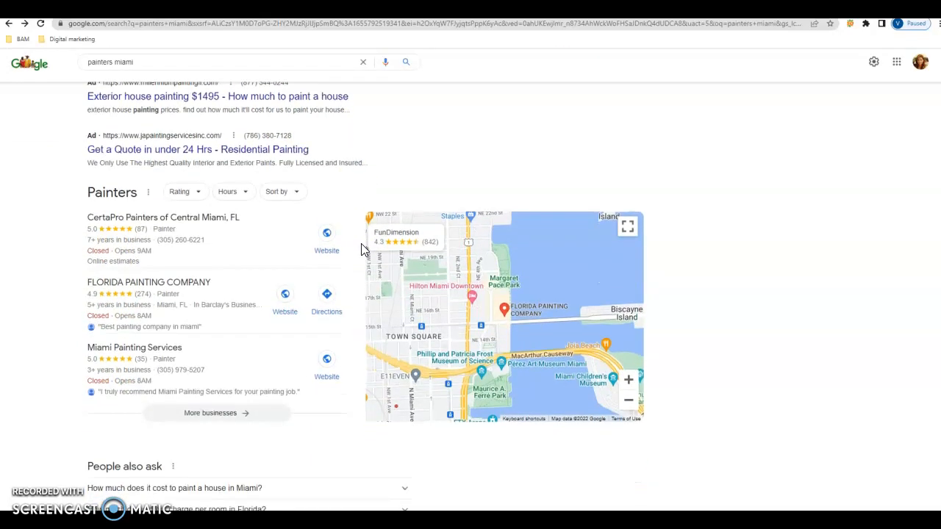
{"action": "scroll", "coordinate": [361, 246], "scroll_direction": "down", "scroll_amount": 1}
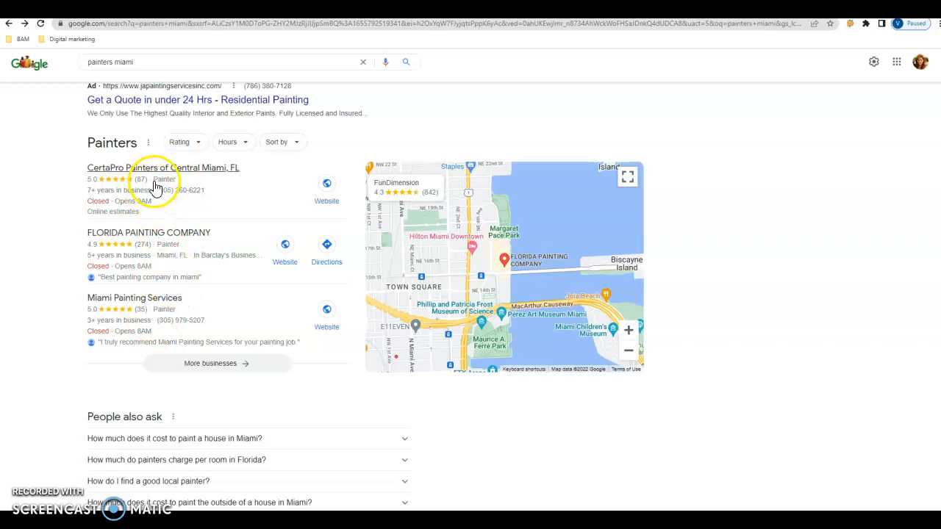
{"action": "scroll", "coordinate": [191, 392], "scroll_direction": "down", "scroll_amount": 3}
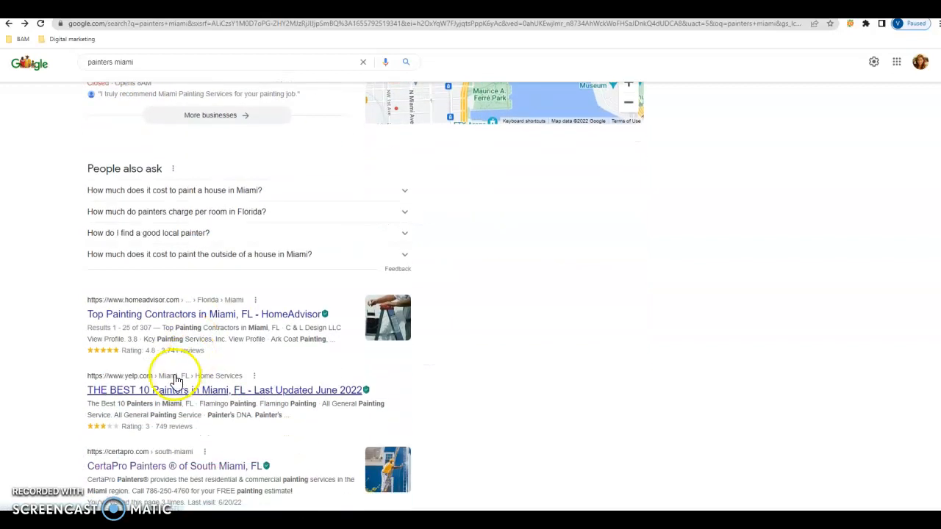
{"action": "scroll", "coordinate": [180, 328], "scroll_direction": "down", "scroll_amount": 1}
{"action": "scroll", "coordinate": [182, 330], "scroll_direction": "down", "scroll_amount": 1}
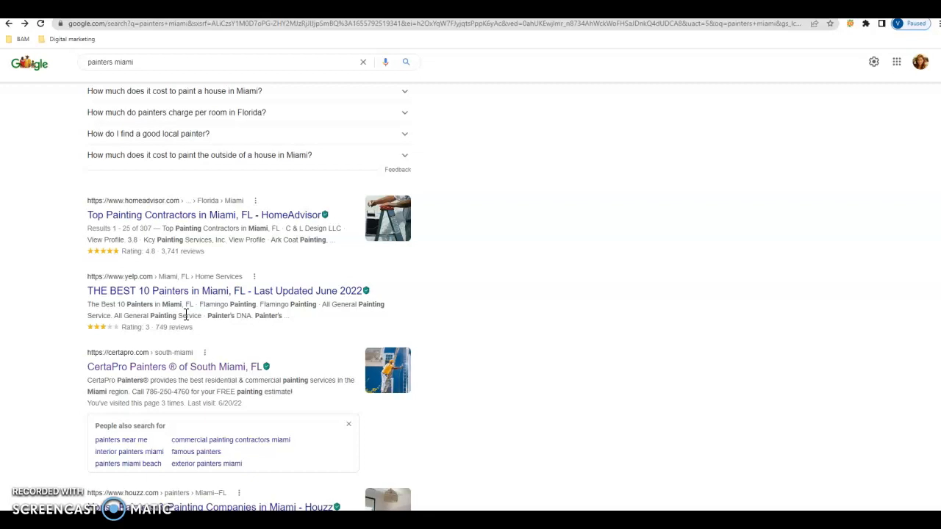
{"action": "scroll", "coordinate": [184, 338], "scroll_direction": "down", "scroll_amount": 2}
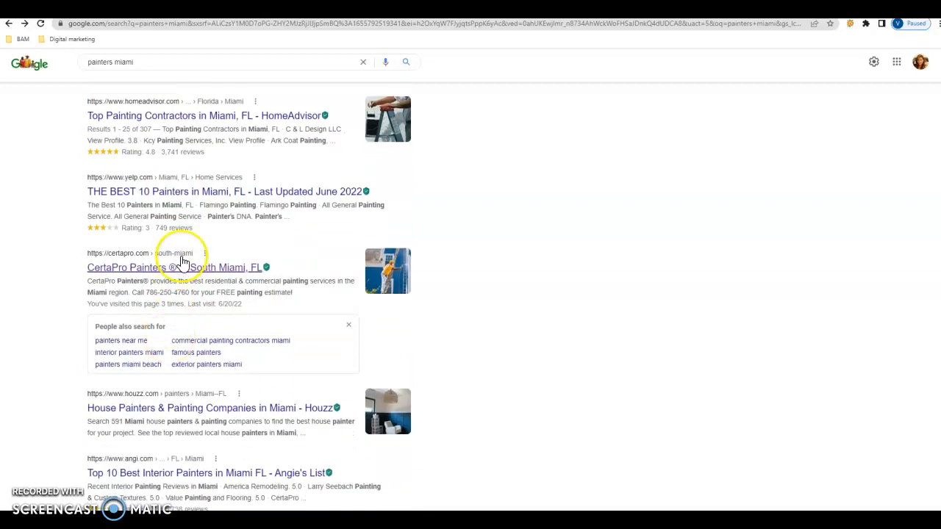
{"action": "scroll", "coordinate": [181, 272], "scroll_direction": "down", "scroll_amount": 2}
{"action": "scroll", "coordinate": [175, 209], "scroll_direction": "down", "scroll_amount": 1}
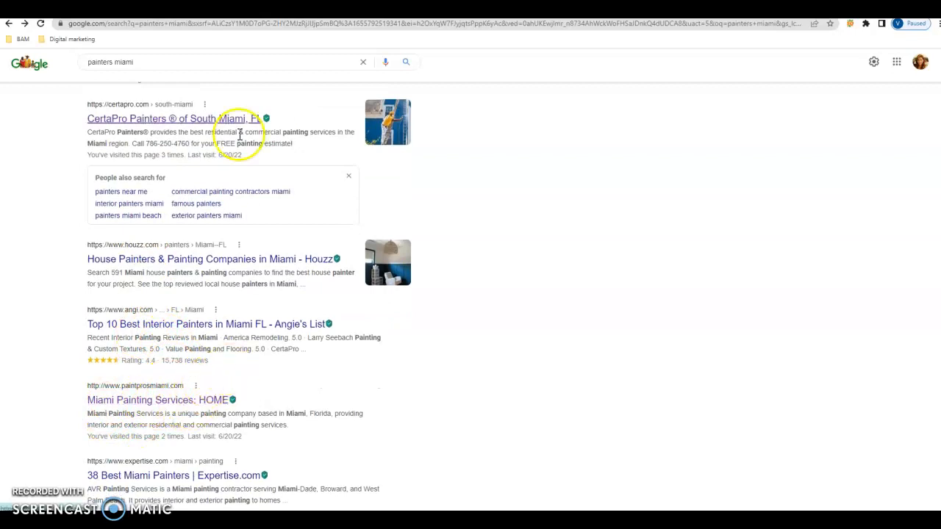
- Open the CertaPro Painters of South Miami, FL result and examine its homepage sections down to the footer
{"action": "left_click", "coordinate": [115, 120]}
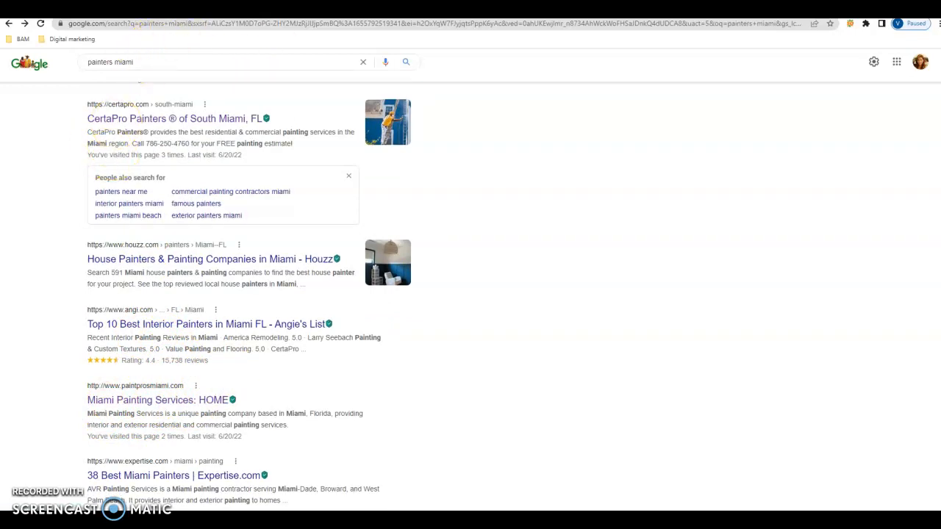
{"action": "mouse_move", "coordinate": [255, 103]}
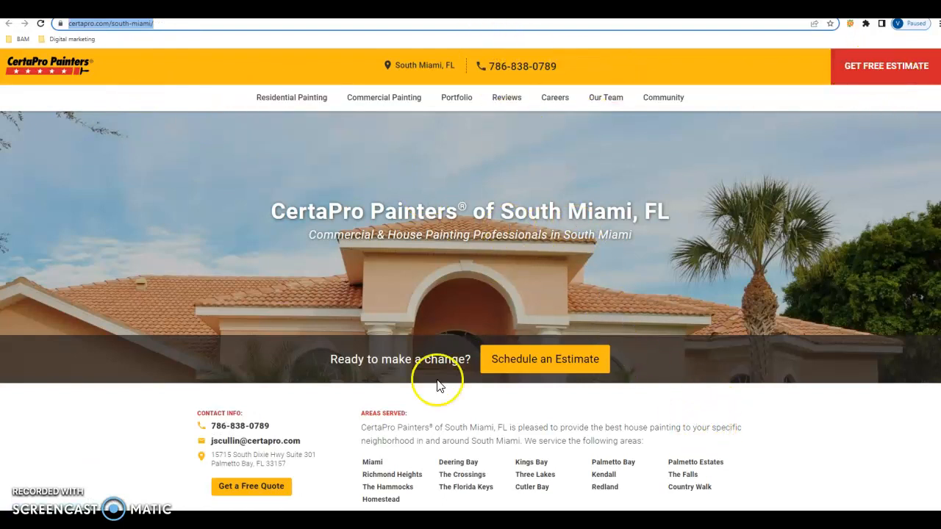
{"action": "scroll", "coordinate": [651, 352], "scroll_direction": "down", "scroll_amount": 1}
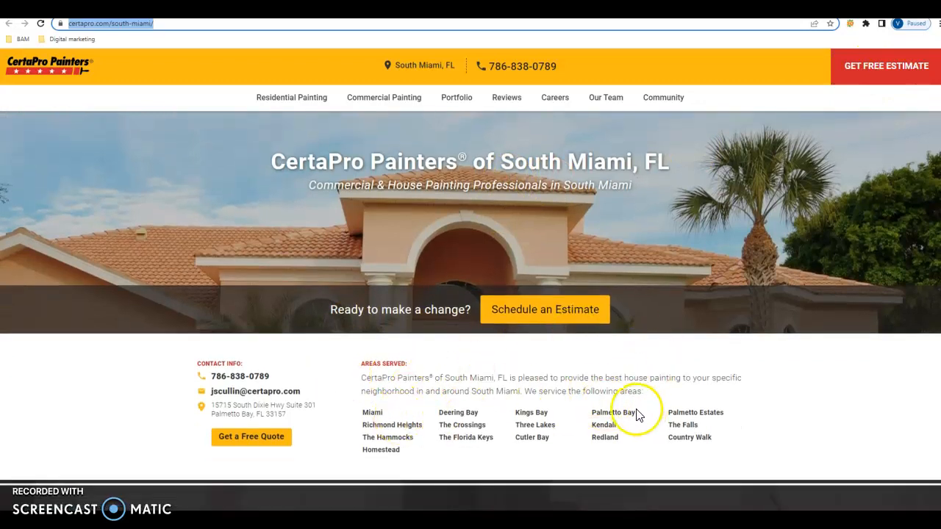
{"action": "scroll", "coordinate": [441, 441], "scroll_direction": "down", "scroll_amount": 4}
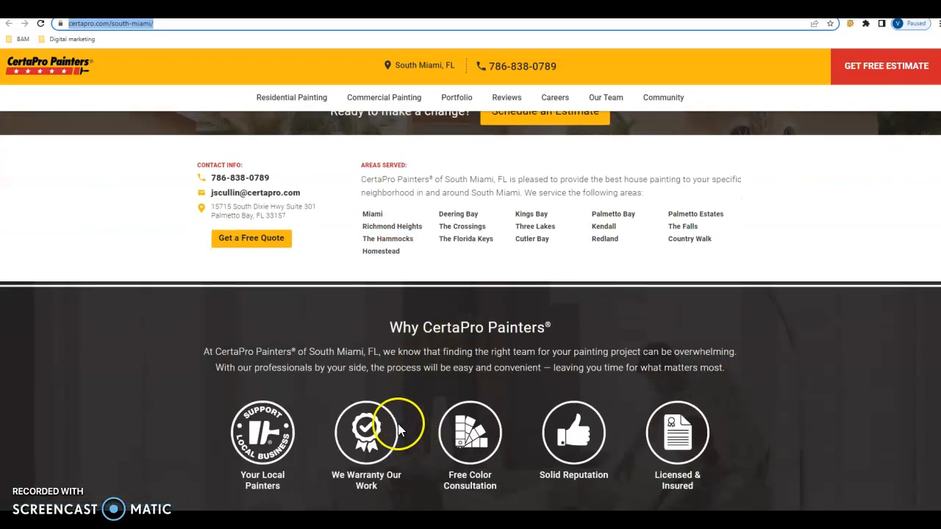
{"action": "scroll", "coordinate": [389, 425], "scroll_direction": "down", "scroll_amount": 2}
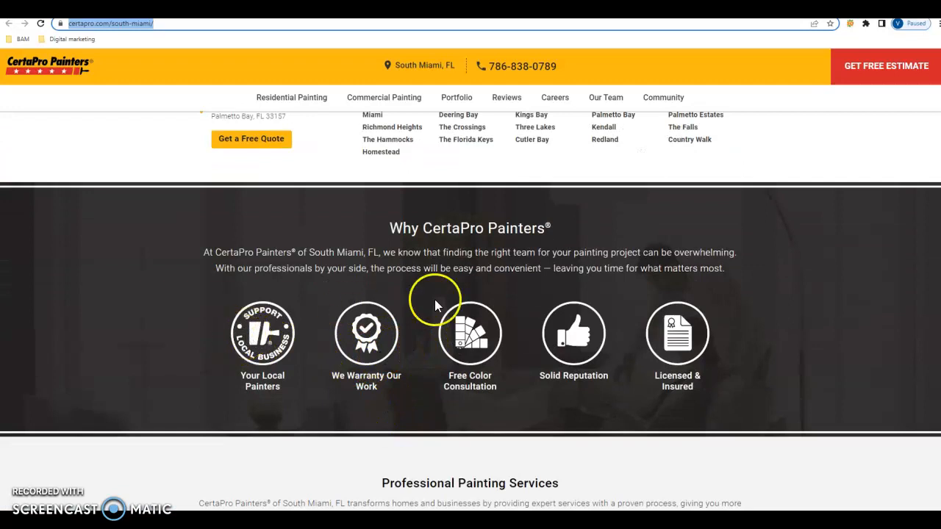
{"action": "scroll", "coordinate": [515, 368], "scroll_direction": "down", "scroll_amount": 2}
{"action": "scroll", "coordinate": [603, 341], "scroll_direction": "down", "scroll_amount": 3}
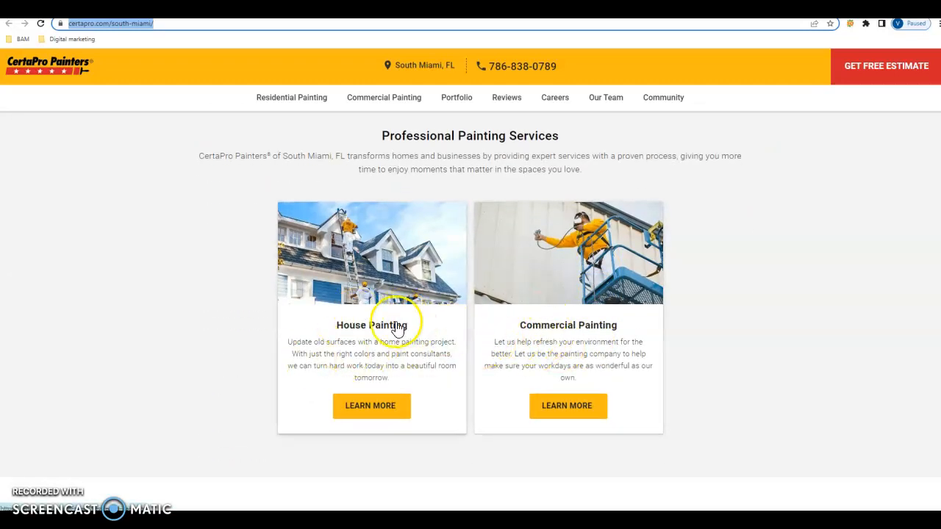
{"action": "scroll", "coordinate": [465, 340], "scroll_direction": "down", "scroll_amount": 7}
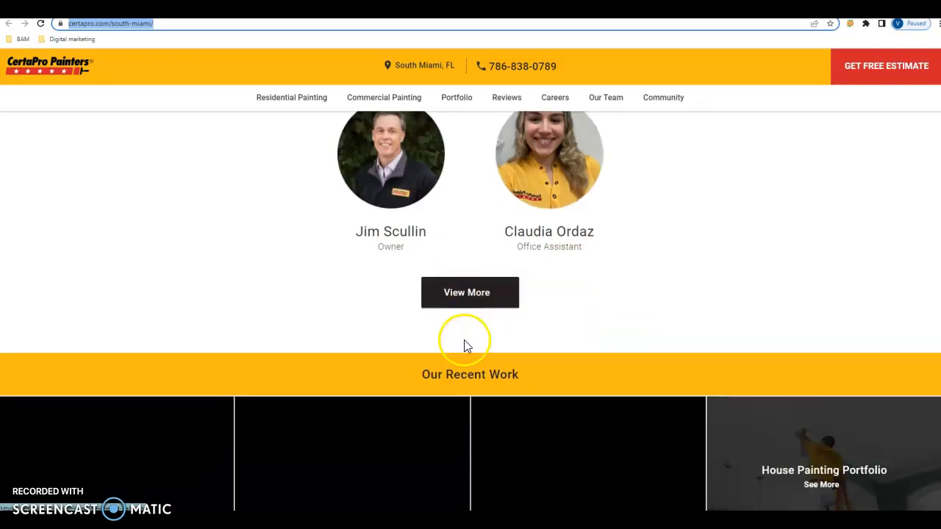
{"action": "scroll", "coordinate": [479, 231], "scroll_direction": "down", "scroll_amount": 5}
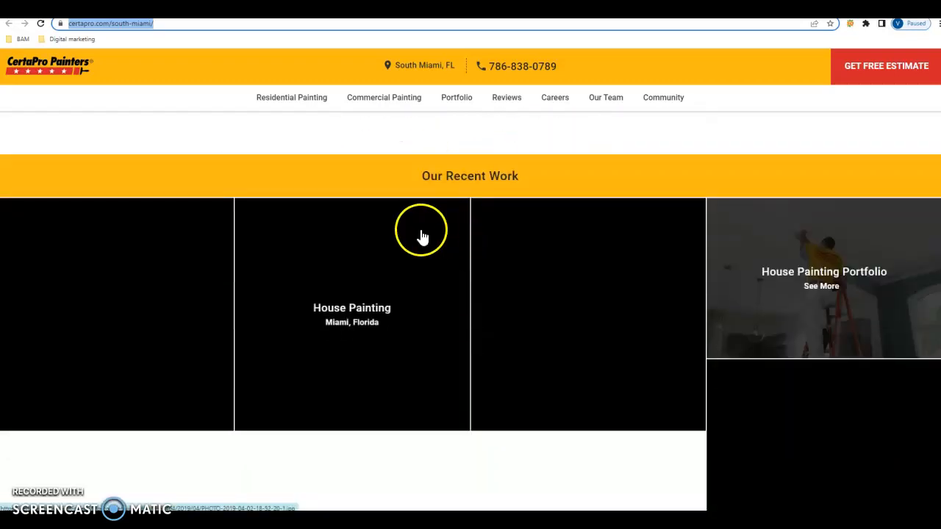
{"action": "scroll", "coordinate": [389, 244], "scroll_direction": "down", "scroll_amount": 3}
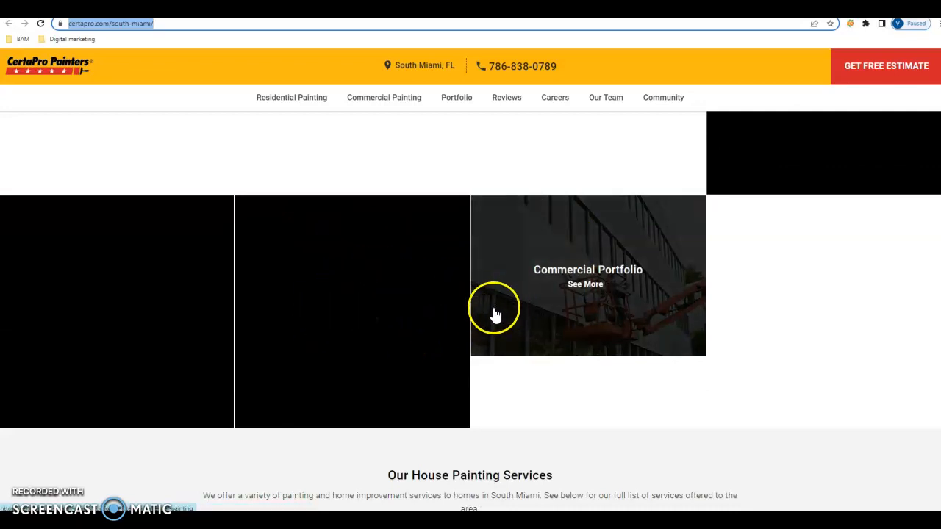
{"action": "scroll", "coordinate": [514, 353], "scroll_direction": "down", "scroll_amount": 2}
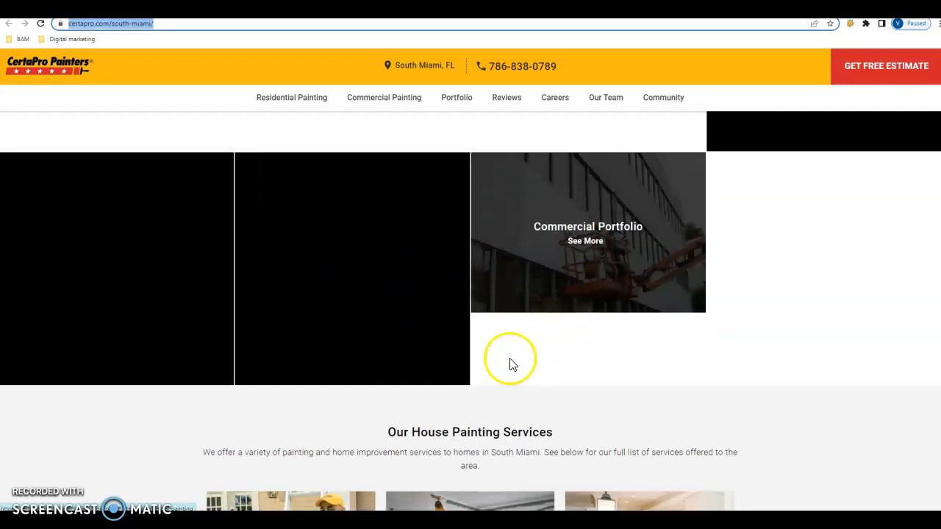
{"action": "scroll", "coordinate": [412, 344], "scroll_direction": "down", "scroll_amount": 9}
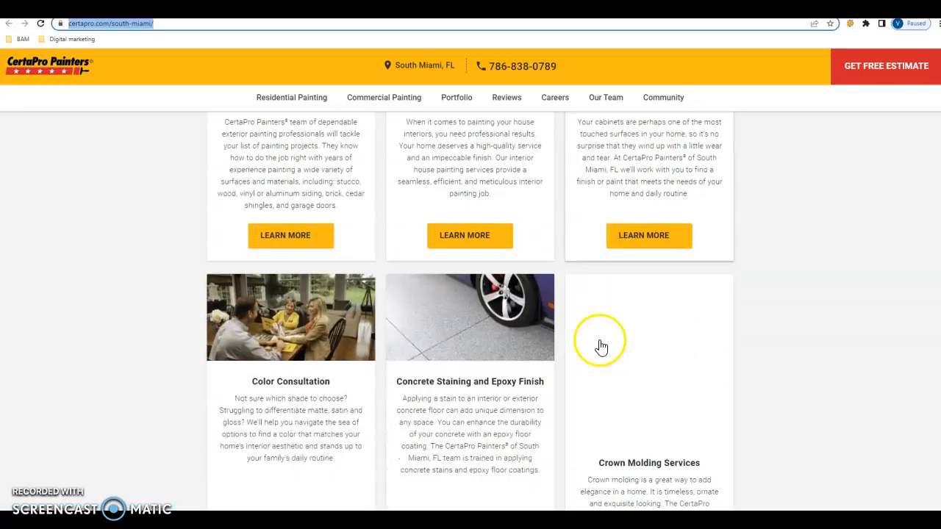
{"action": "scroll", "coordinate": [412, 342], "scroll_direction": "down", "scroll_amount": 10}
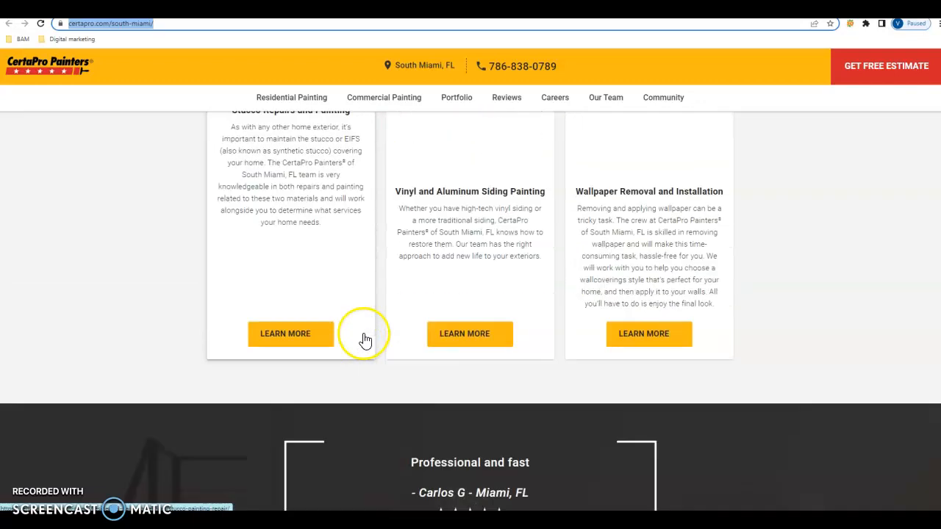
{"action": "scroll", "coordinate": [359, 304], "scroll_direction": "down", "scroll_amount": 6}
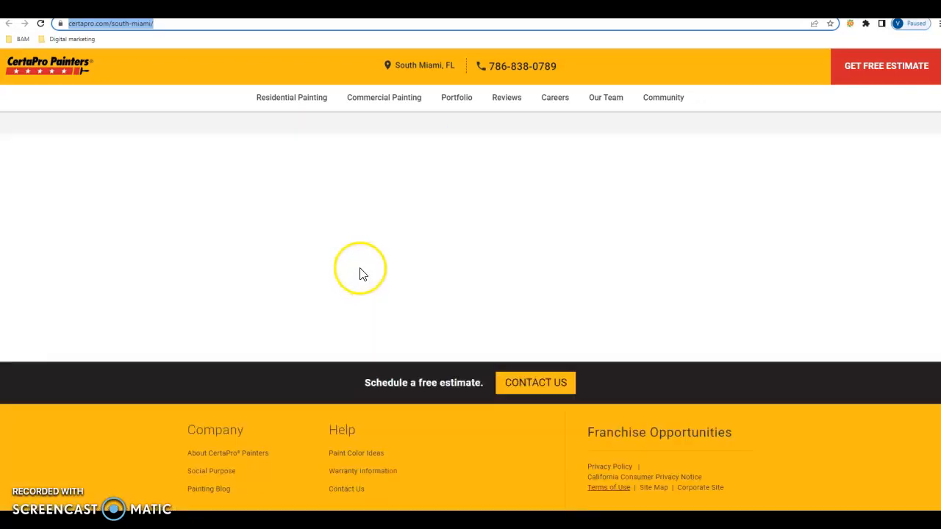
{"action": "scroll", "coordinate": [521, 493], "scroll_direction": "up", "scroll_amount": 12}
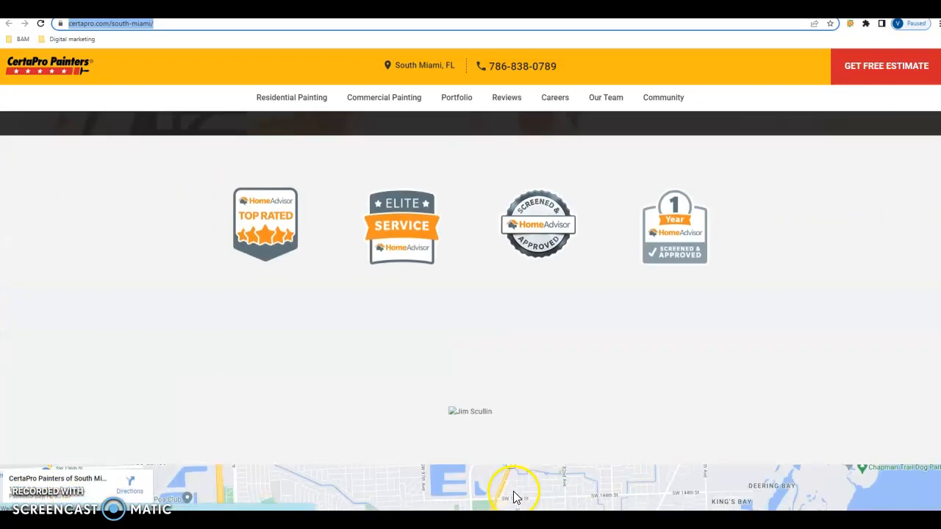
{"action": "scroll", "coordinate": [515, 498], "scroll_direction": "up", "scroll_amount": 15}
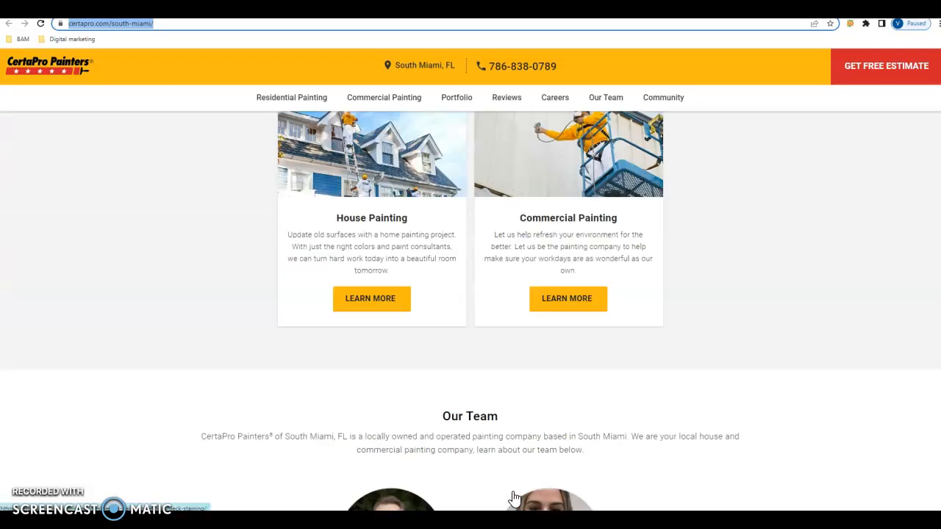
{"action": "scroll", "coordinate": [515, 498], "scroll_direction": "up", "scroll_amount": 1}
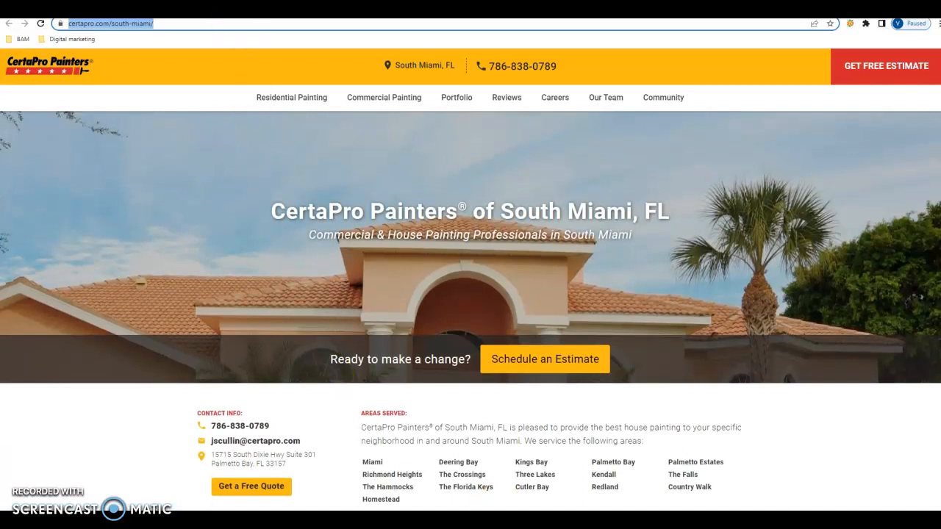
- Select all text on the CertaPro Painters homepage and count its words
{"action": "left_click", "coordinate": [269, 47]}
{"action": "key", "text": "ctrl+a"}
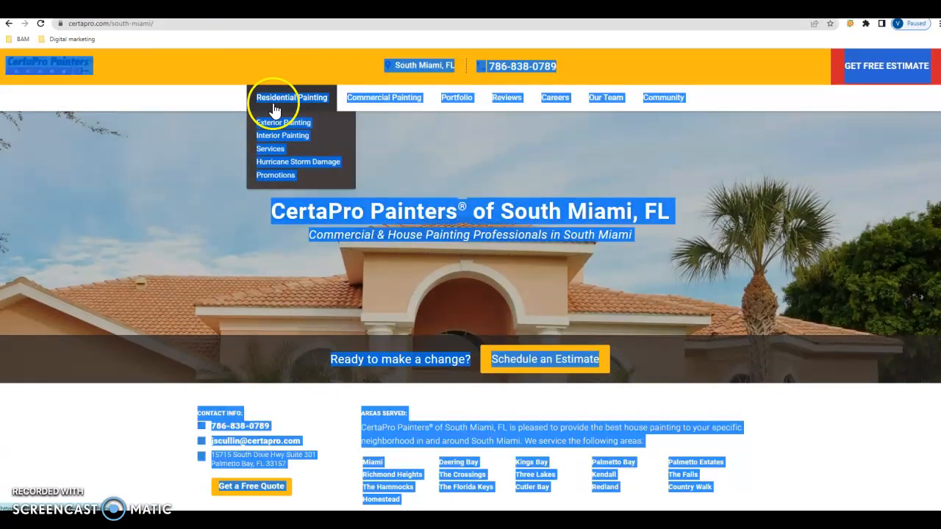
{"action": "right_click", "coordinate": [386, 441]}
{"action": "left_click", "coordinate": [433, 417]}
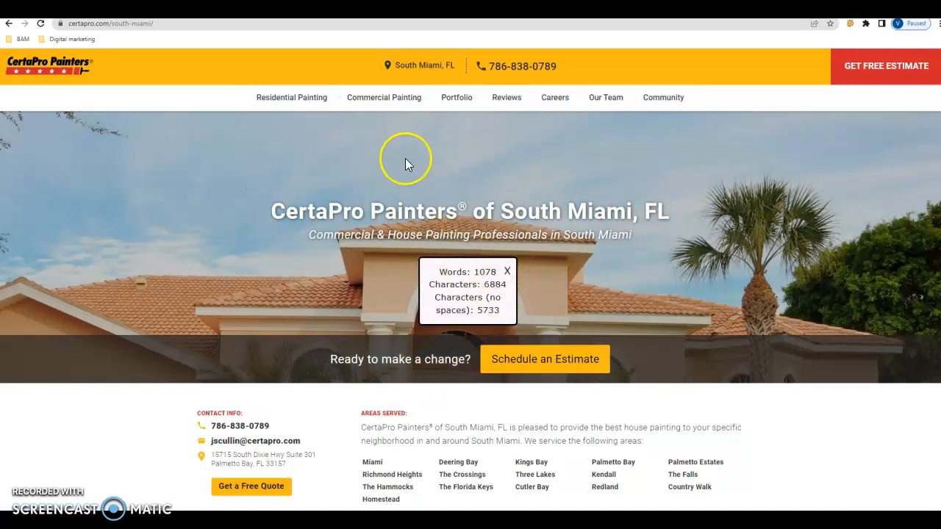
- Switch to the Miami Painting Services site at paintprosmiami.com and examine its homepage from the banner to the footer
{"action": "left_click", "coordinate": [374, 9]}
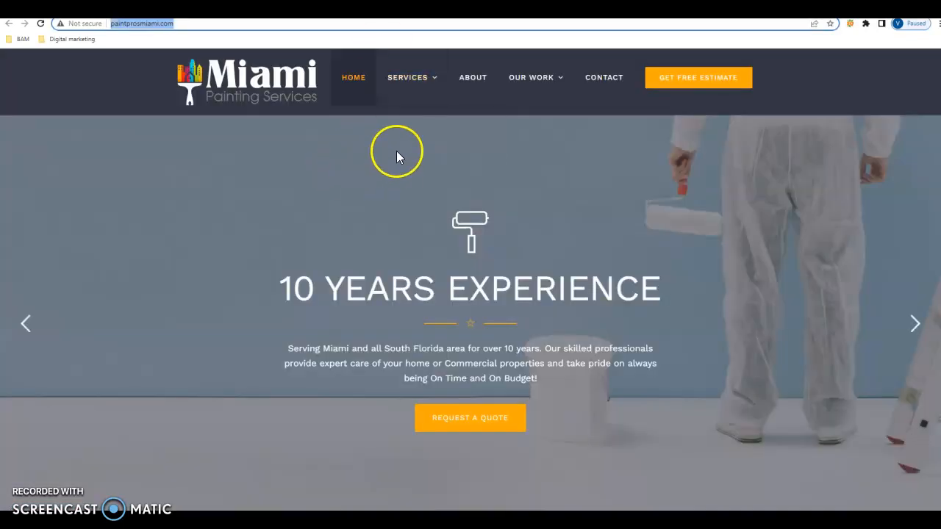
{"action": "scroll", "coordinate": [384, 151], "scroll_direction": "down", "scroll_amount": 1}
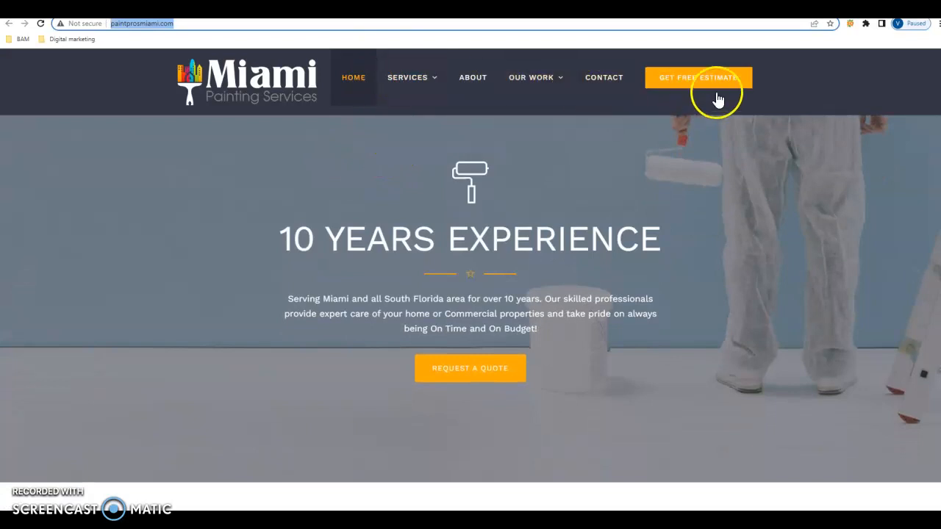
{"action": "scroll", "coordinate": [279, 267], "scroll_direction": "down", "scroll_amount": 3}
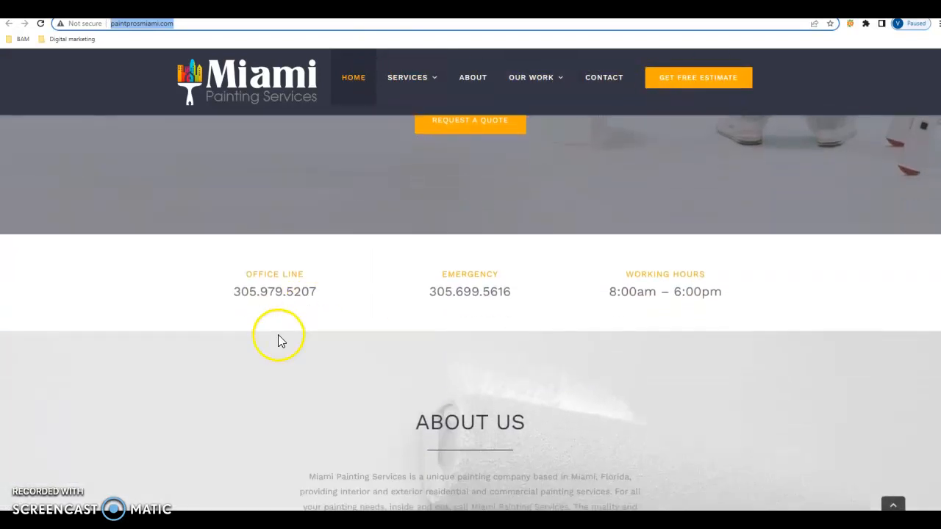
{"action": "scroll", "coordinate": [542, 367], "scroll_direction": "down", "scroll_amount": 5}
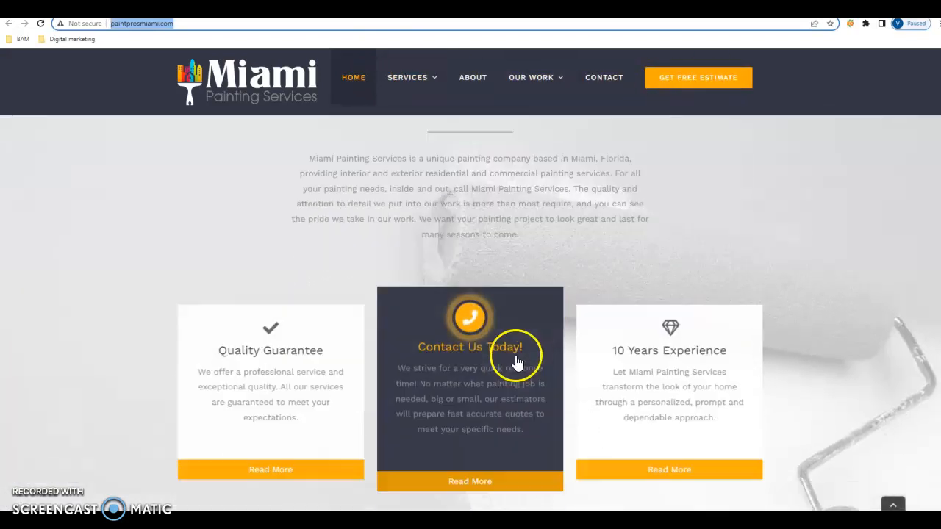
{"action": "scroll", "coordinate": [427, 298], "scroll_direction": "down", "scroll_amount": 8}
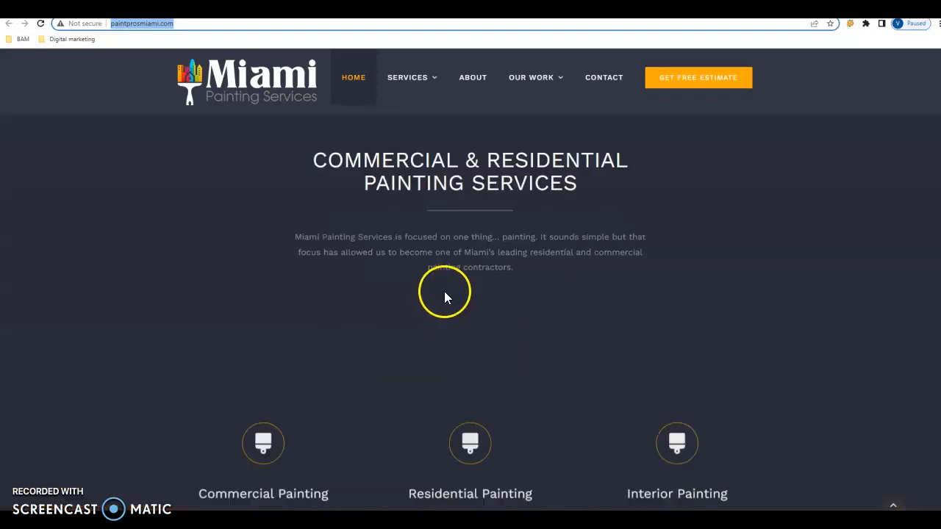
{"action": "scroll", "coordinate": [489, 312], "scroll_direction": "down", "scroll_amount": 5}
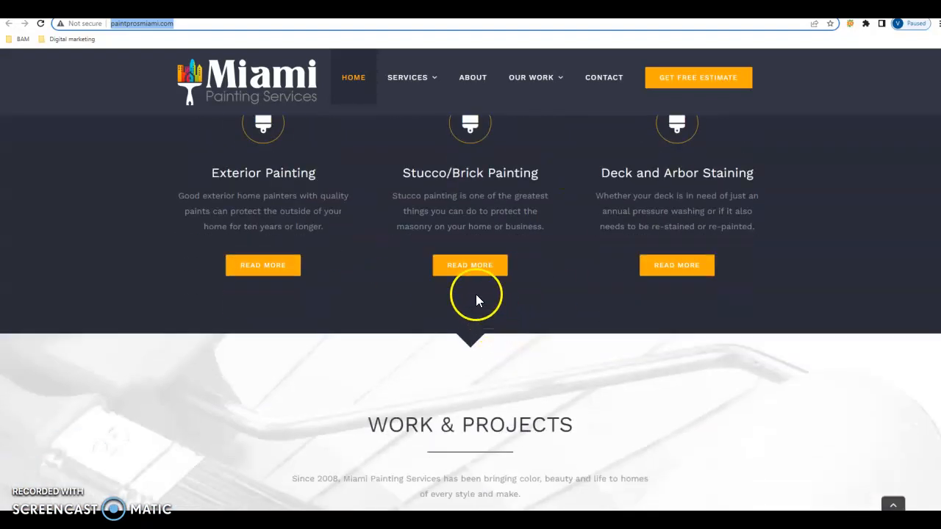
{"action": "scroll", "coordinate": [482, 308], "scroll_direction": "down", "scroll_amount": 5}
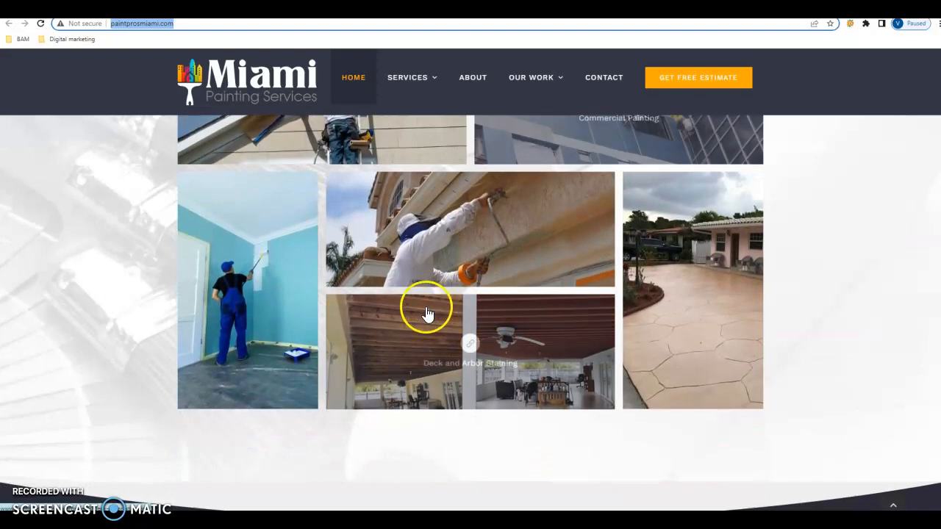
{"action": "scroll", "coordinate": [439, 334], "scroll_direction": "down", "scroll_amount": 10}
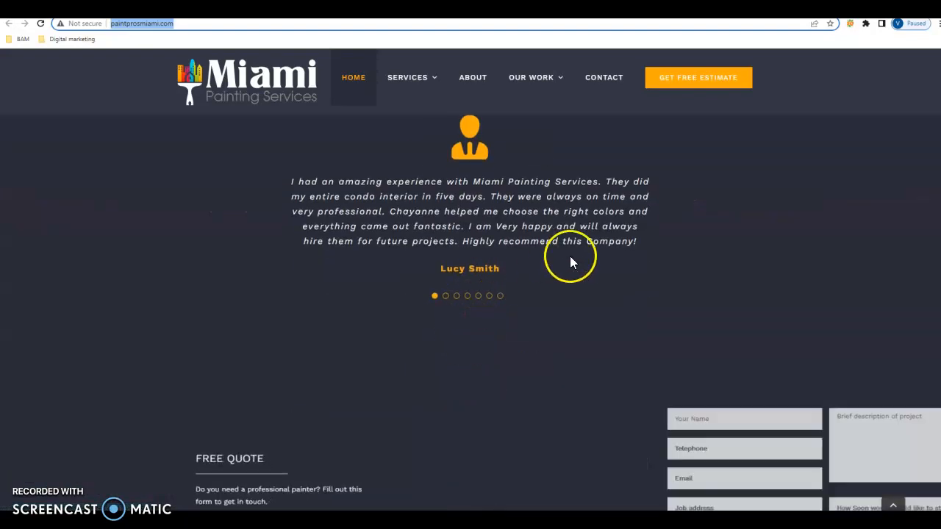
{"action": "scroll", "coordinate": [531, 261], "scroll_direction": "down", "scroll_amount": 3}
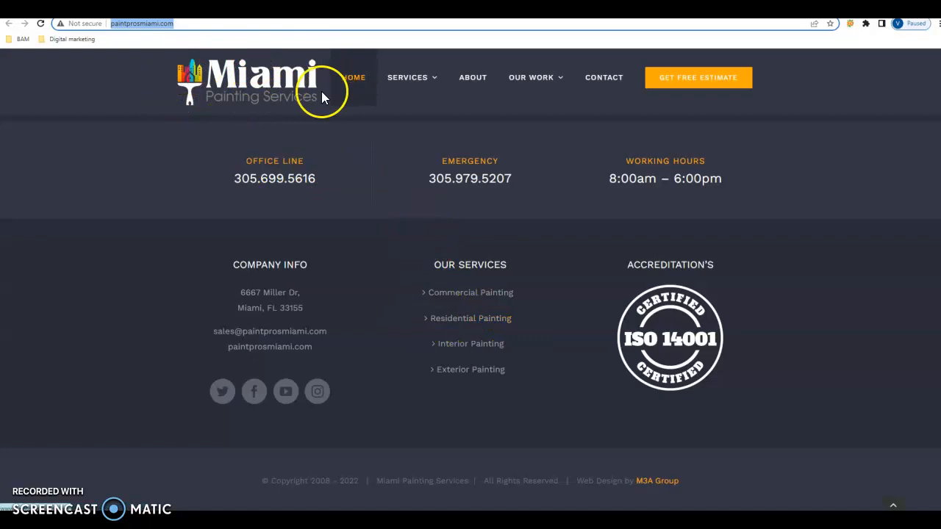
{"action": "scroll", "coordinate": [412, 188], "scroll_direction": "up", "scroll_amount": 1}
{"action": "scroll", "coordinate": [410, 181], "scroll_direction": "up", "scroll_amount": 15}
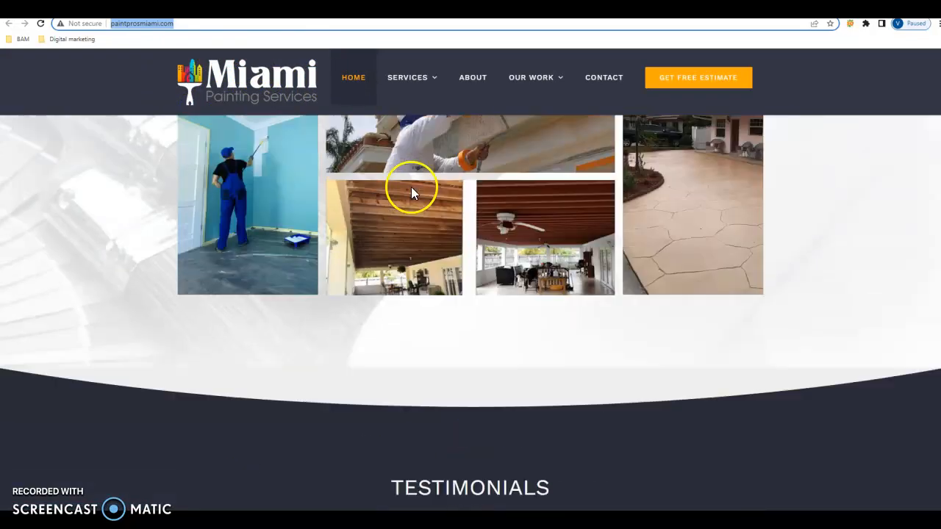
- Review the Miami Painting Services homepage again, from the project gallery back up to the opening banner
{"action": "scroll", "coordinate": [412, 203], "scroll_direction": "up", "scroll_amount": 15}
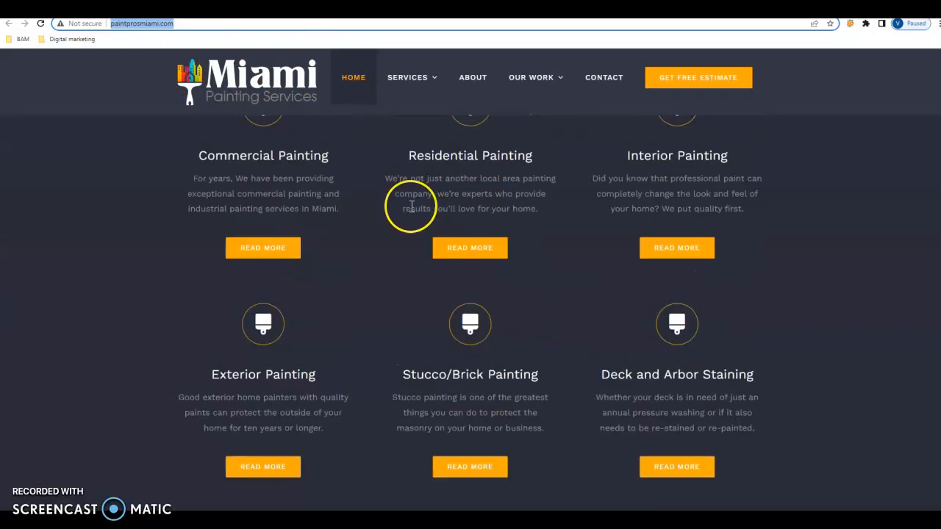
{"action": "scroll", "coordinate": [412, 207], "scroll_direction": "up", "scroll_amount": 10}
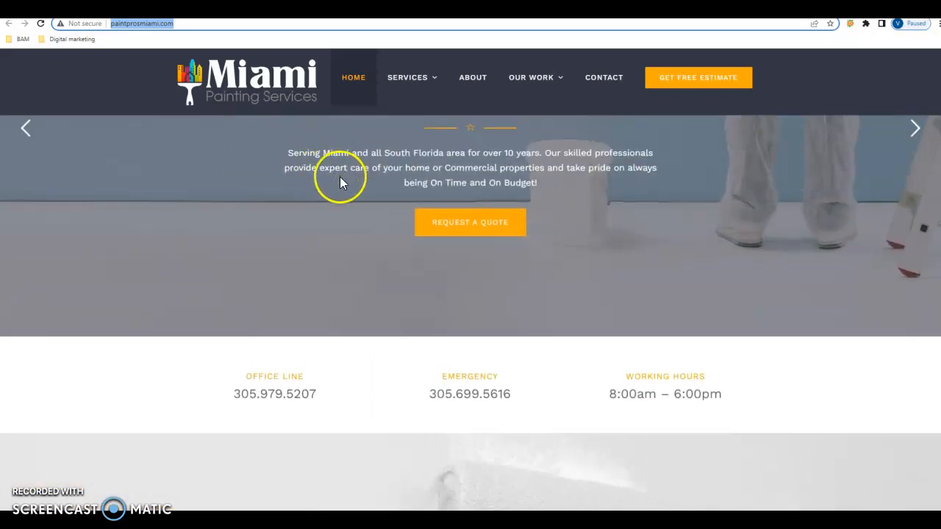
{"action": "scroll", "coordinate": [322, 181], "scroll_direction": "up", "scroll_amount": 3}
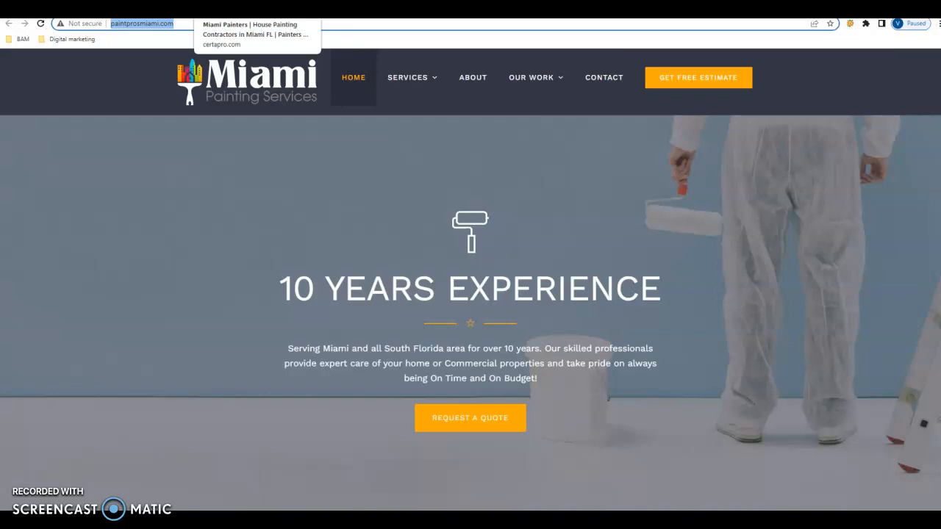
- Return to the "painters miami" Google results, review the organic listings above Miami Painting Services, and go to the CertaPro Painters homepage
{"action": "left_click", "coordinate": [179, 11]}
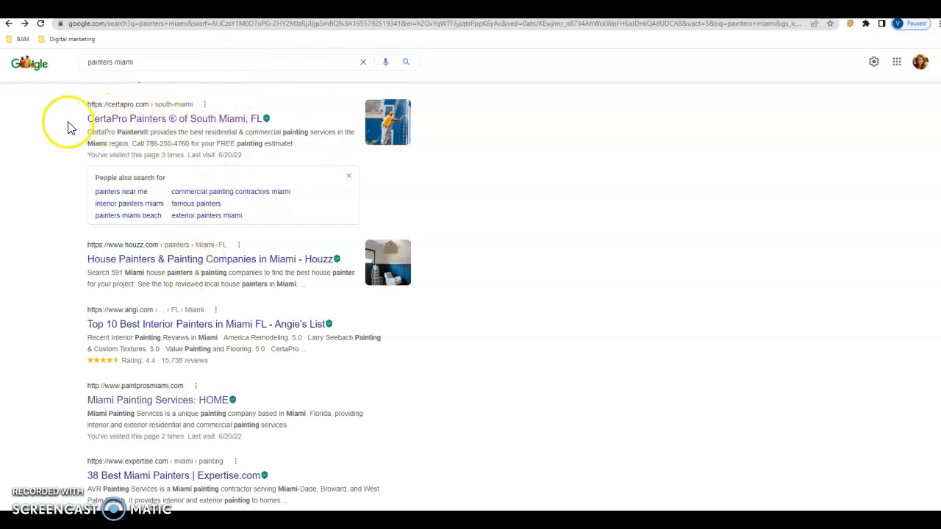
{"action": "scroll", "coordinate": [184, 221], "scroll_direction": "up", "scroll_amount": 3}
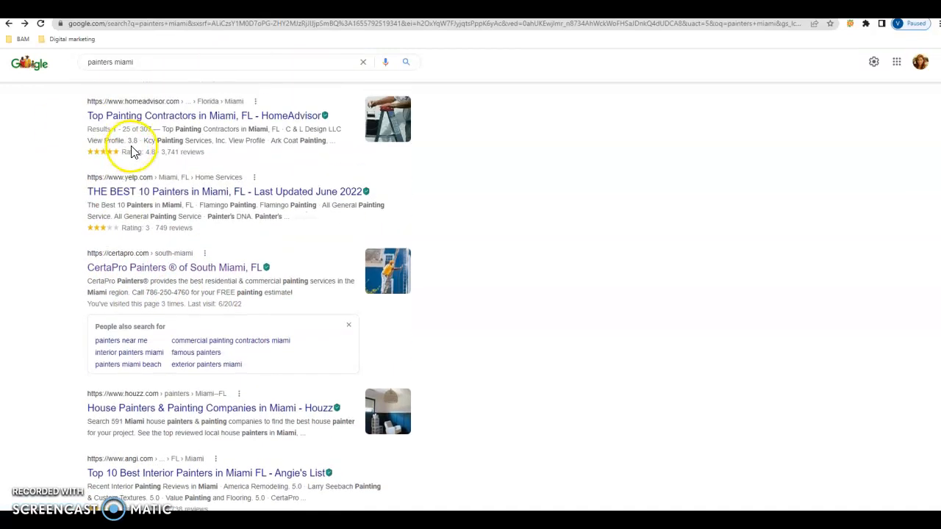
{"action": "scroll", "coordinate": [147, 150], "scroll_direction": "up", "scroll_amount": 2}
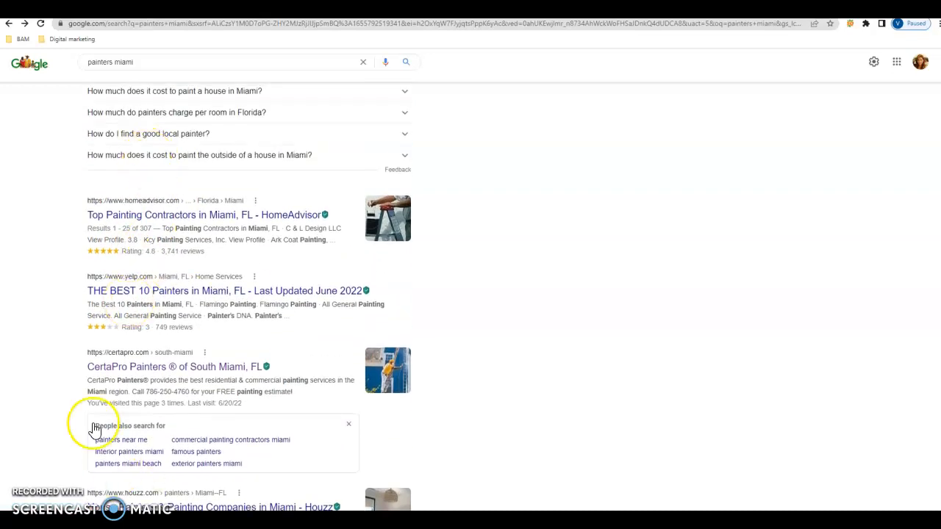
{"action": "left_click", "coordinate": [127, 374]}
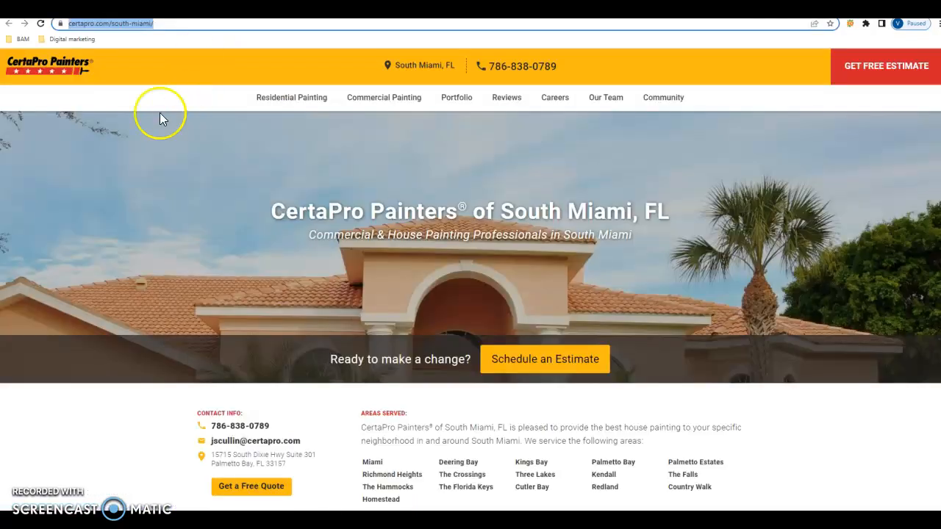
{"action": "left_click", "coordinate": [287, 12]}
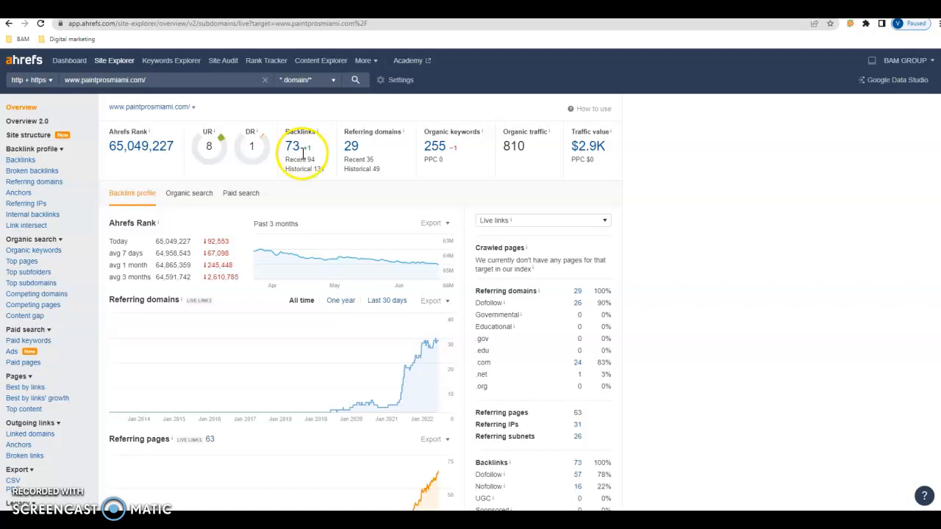
{"action": "left_click", "coordinate": [221, 9]}
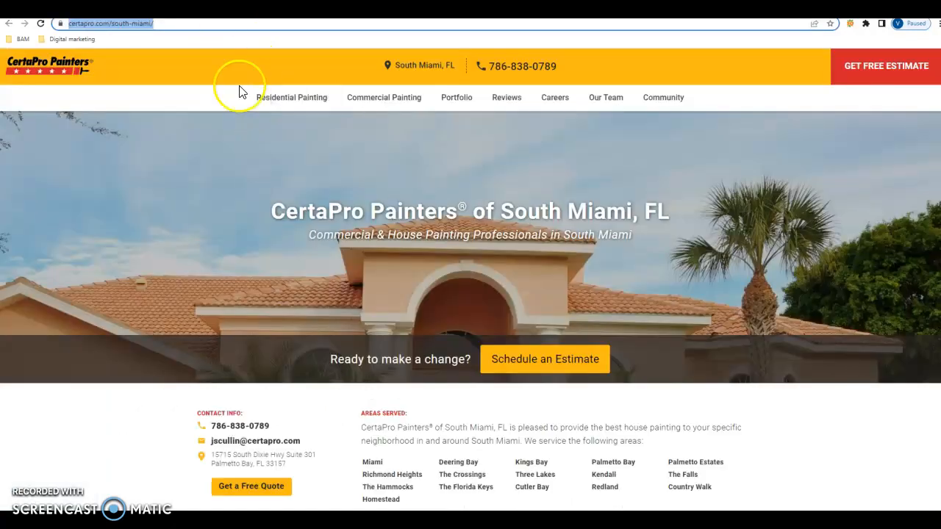
{"action": "left_click", "coordinate": [257, 9]}
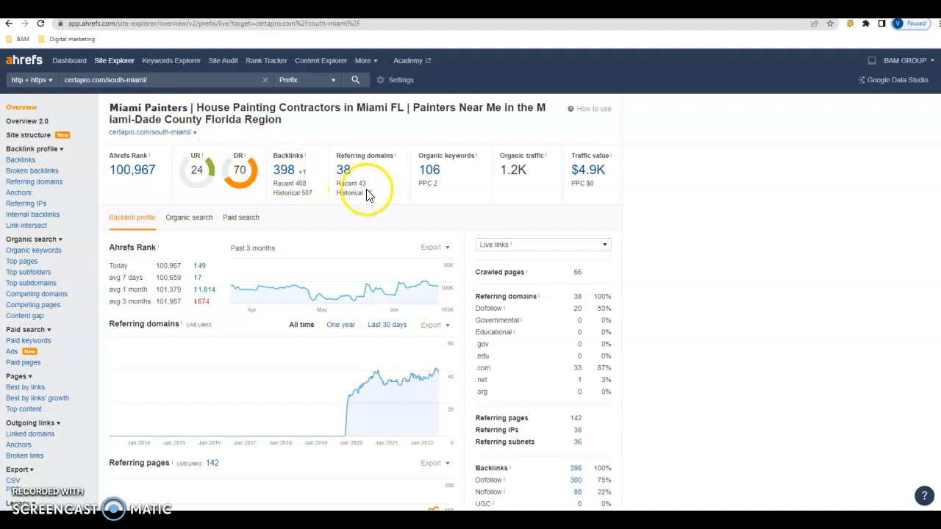
- Open the organic keywords report for certapro.com/south-miami/ and examine its keywords, volumes and positions
{"action": "left_click", "coordinate": [425, 176]}
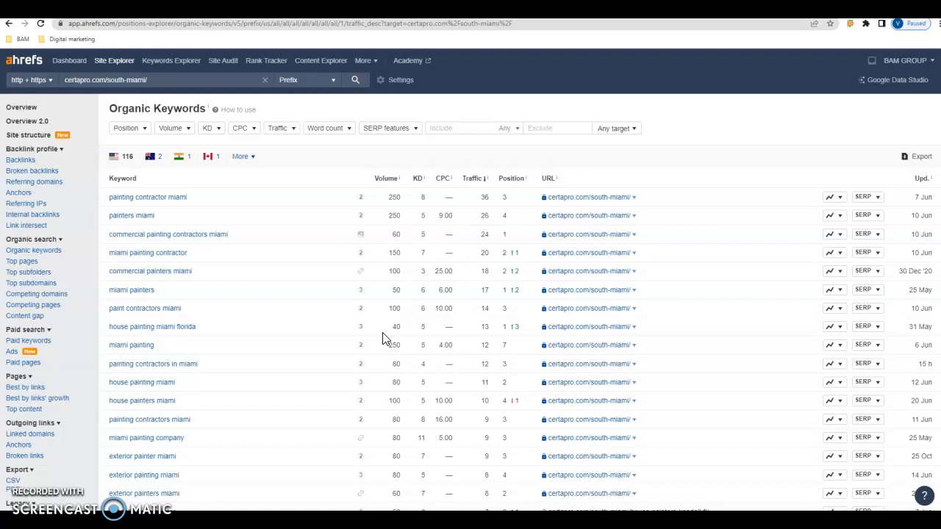
{"action": "left_click", "coordinate": [538, 116]}
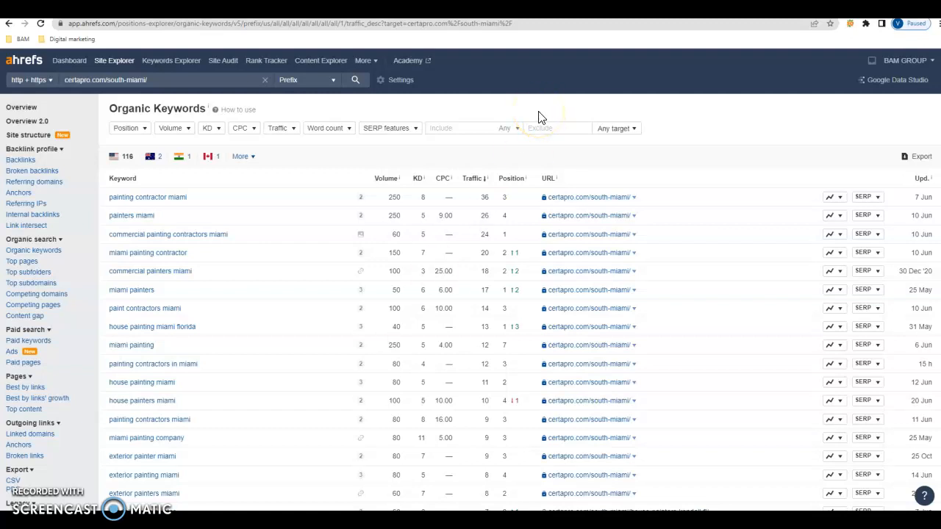